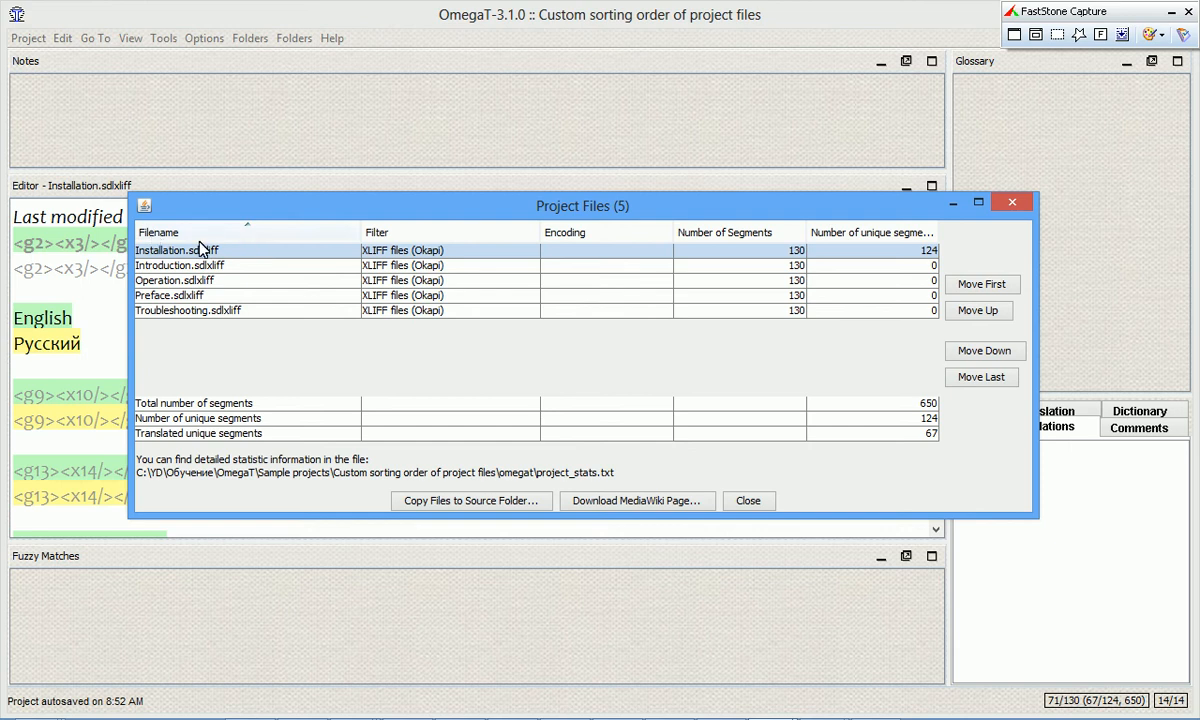
Sort the project files list by filename, filter, and number of unique segments in turn.
left_click(258, 232)
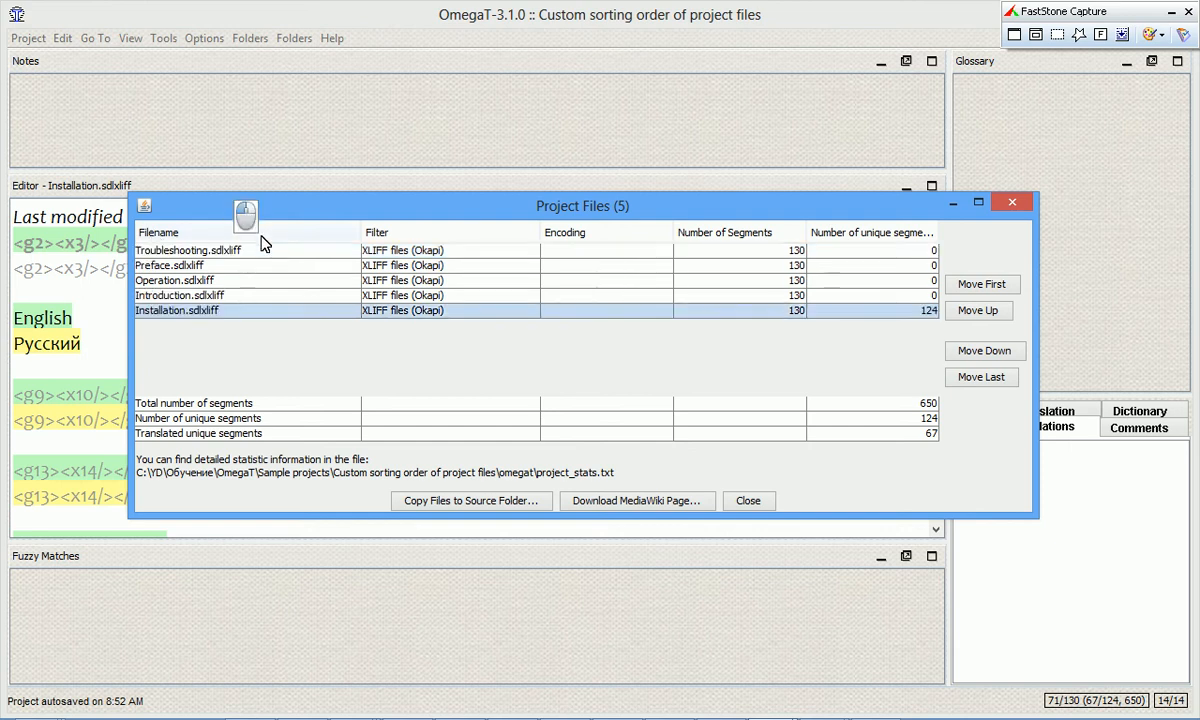
left_click(258, 232)
left_click(520, 232)
left_click(516, 241)
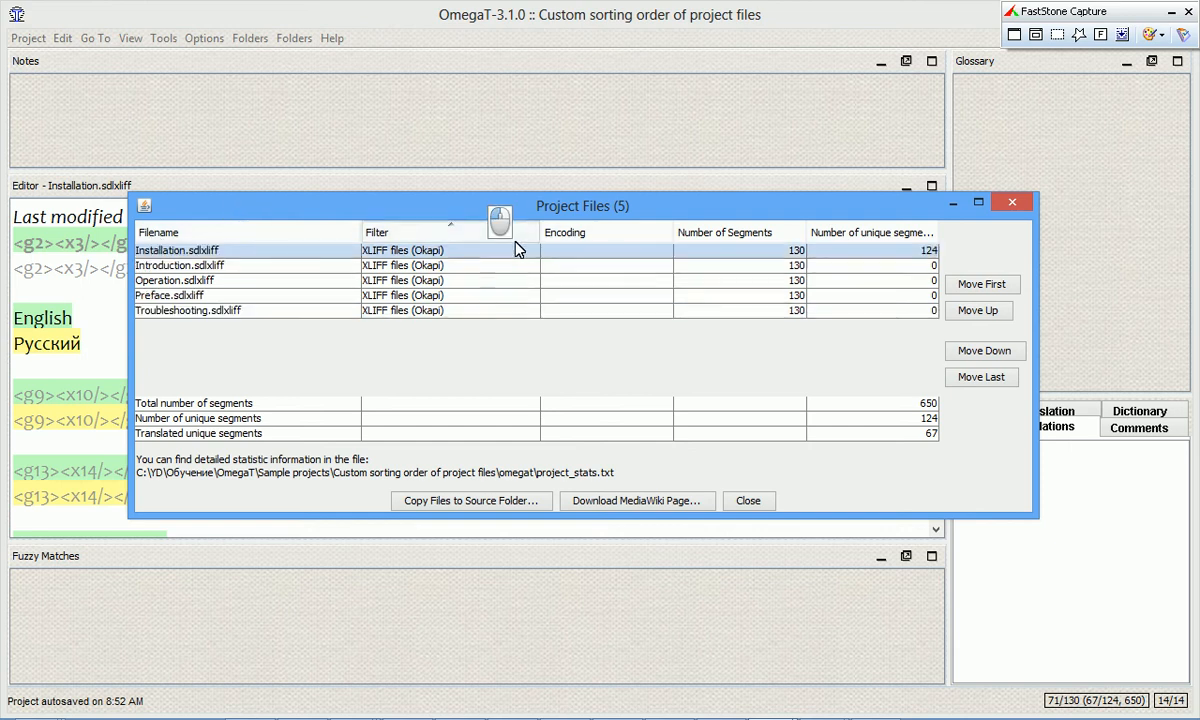
left_click(884, 233)
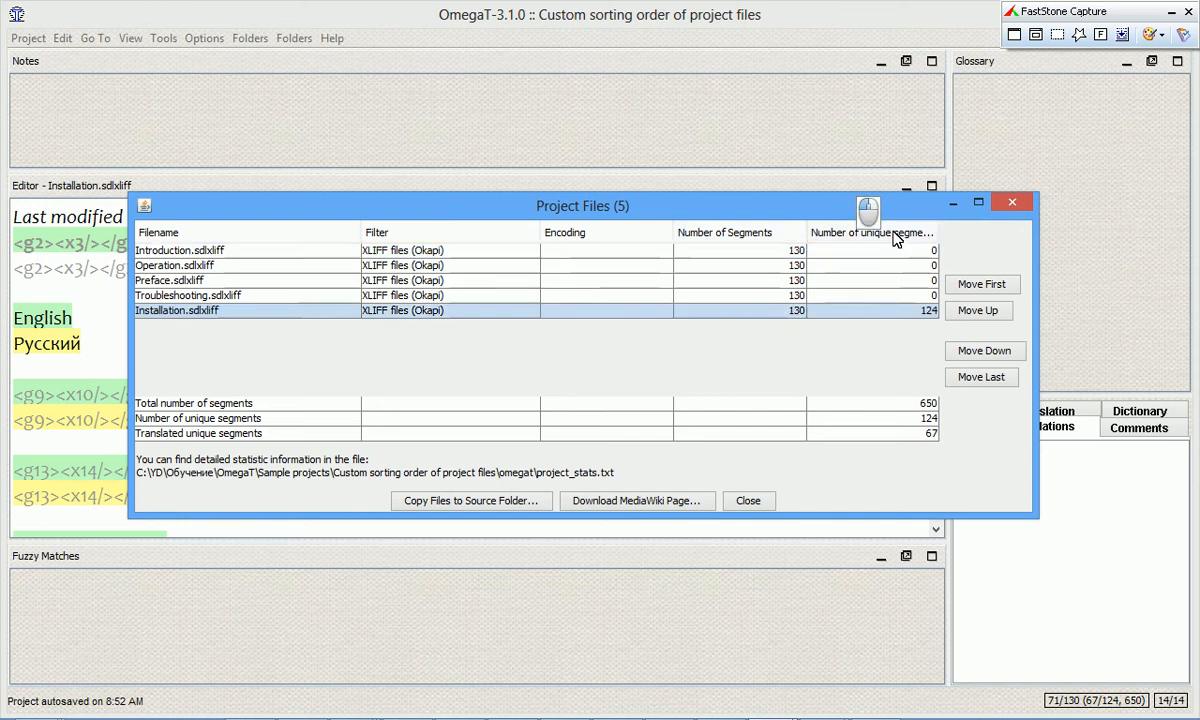
left_click(890, 234)
left_click(895, 234)
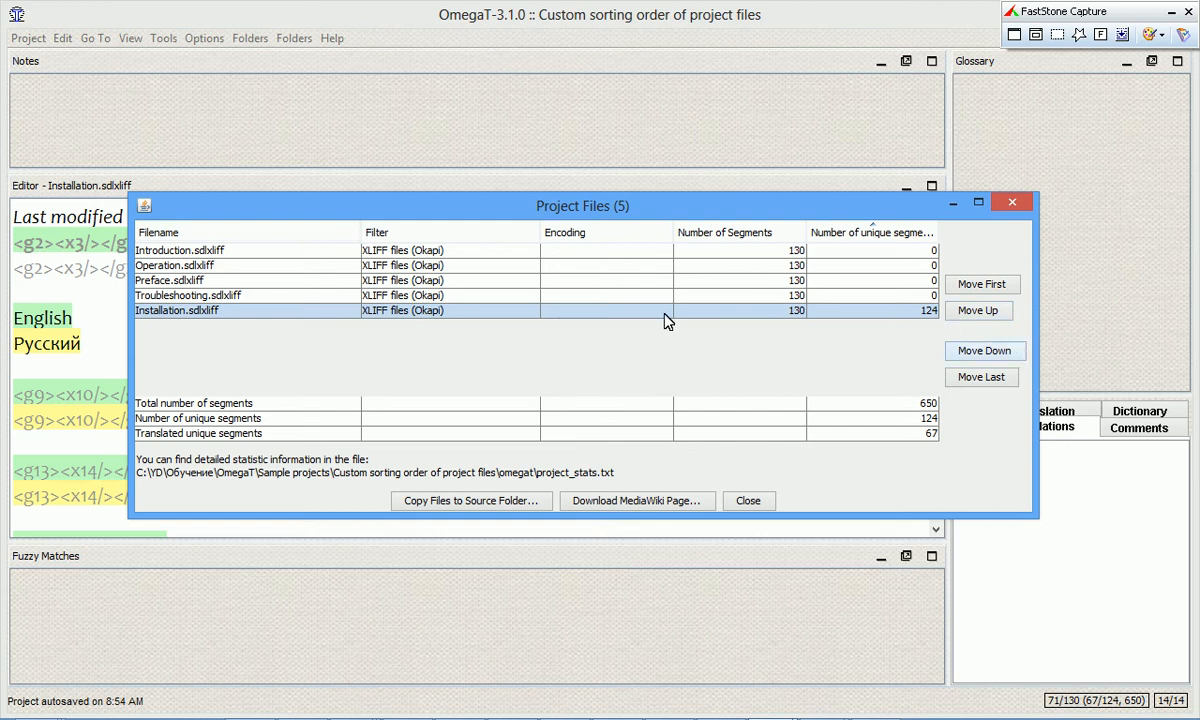
Move Preface.sdlxliff to first place and Installation.sdlxliff up two places, and close the project files list.
left_click(220, 283)
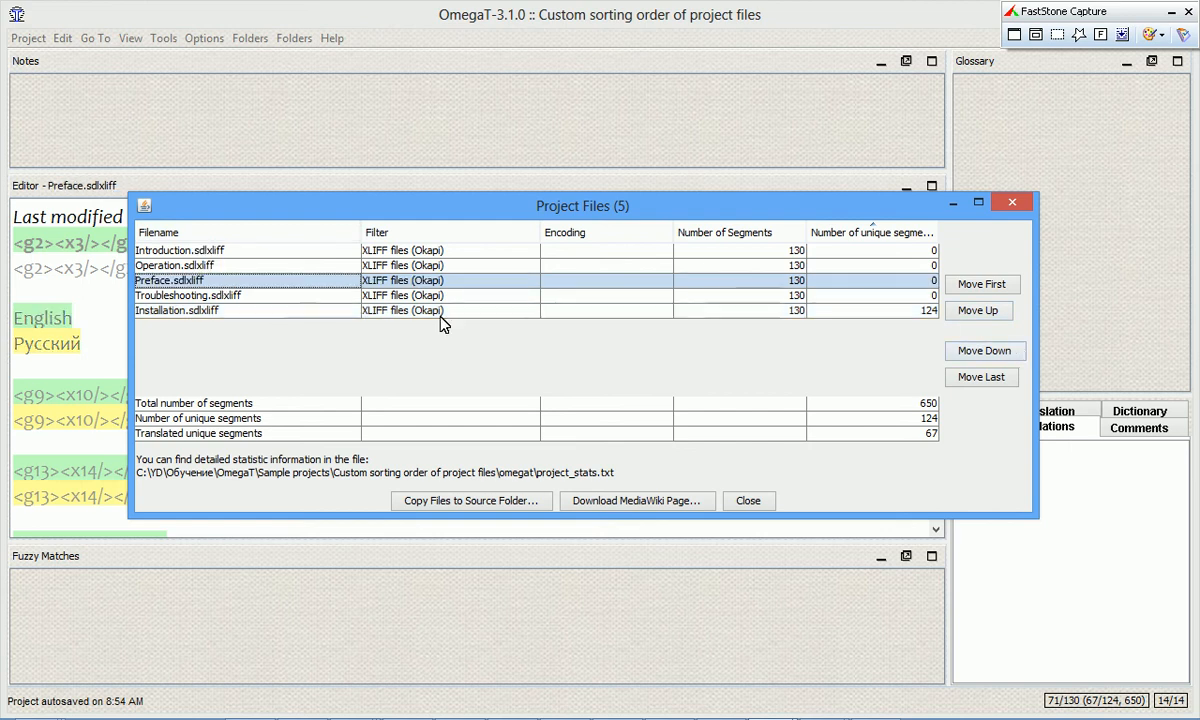
left_click(997, 288)
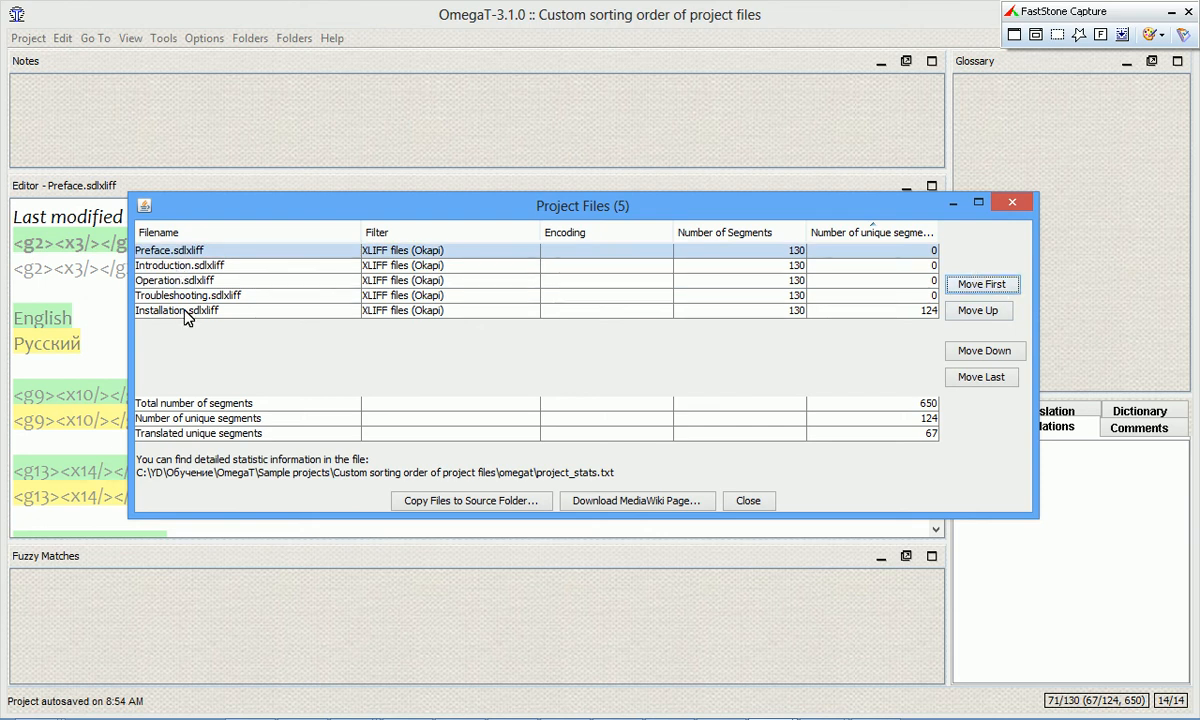
left_click(262, 310)
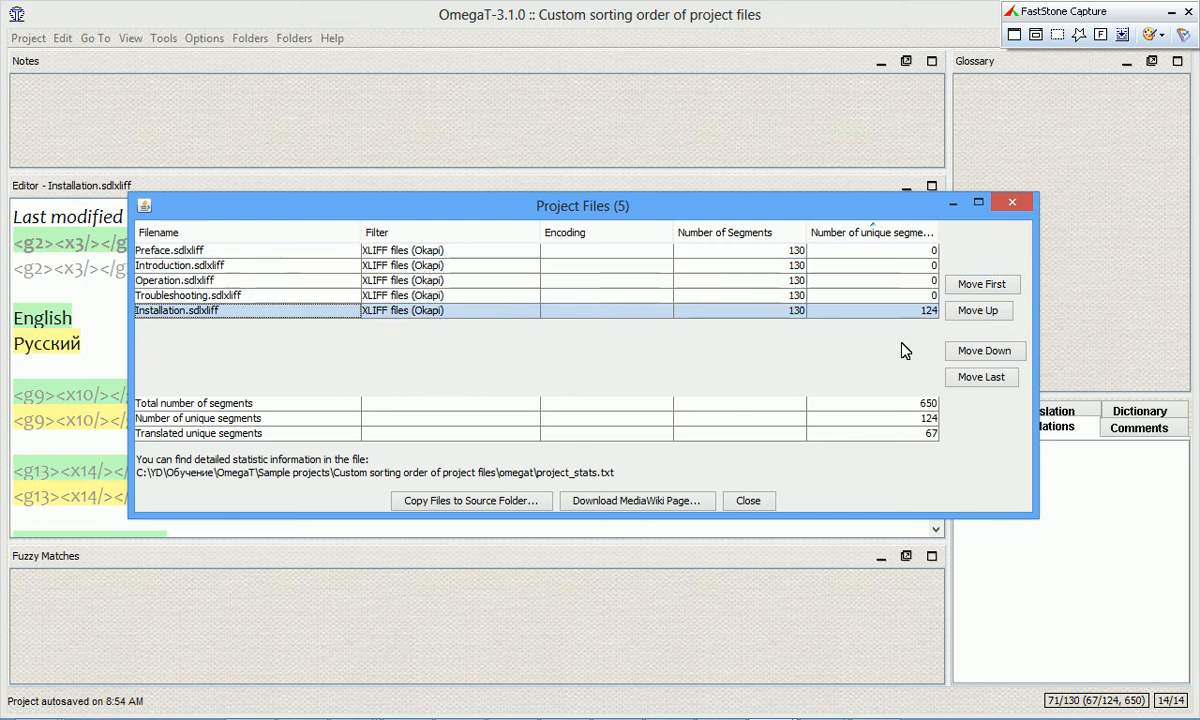
left_click(990, 312)
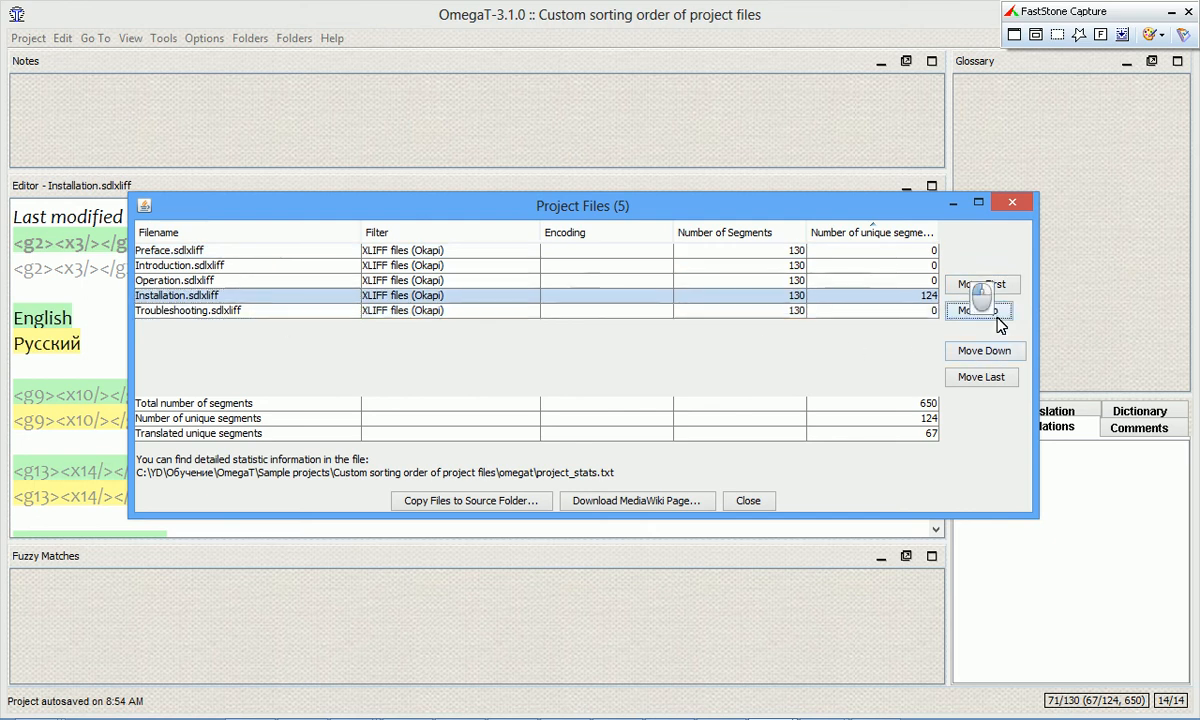
left_click(992, 314)
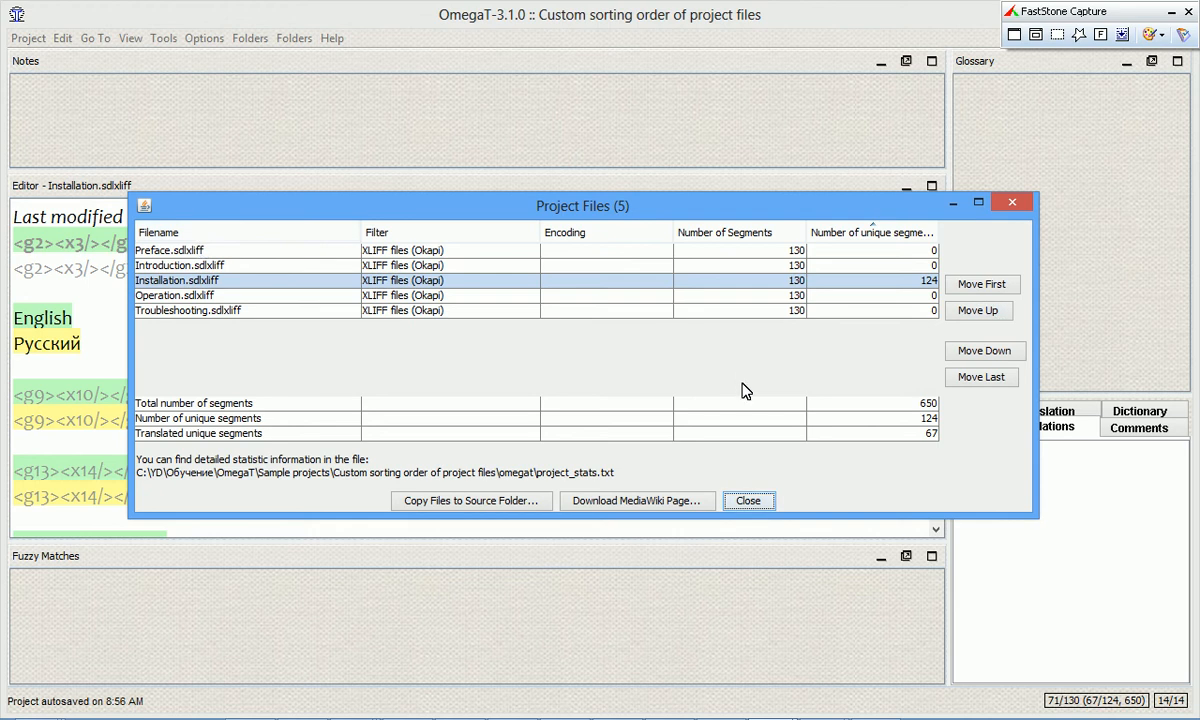
left_click(752, 500)
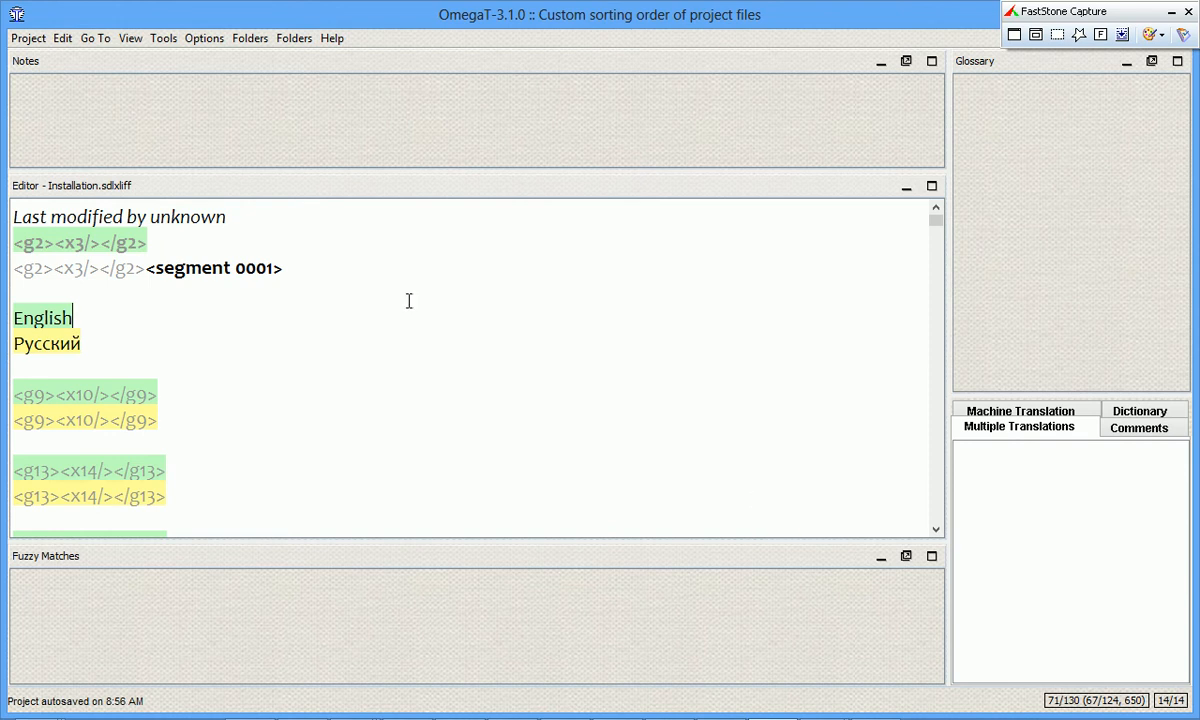
Browse the project root's folder listing as far as the omegat subfolder.
left_click(298, 46)
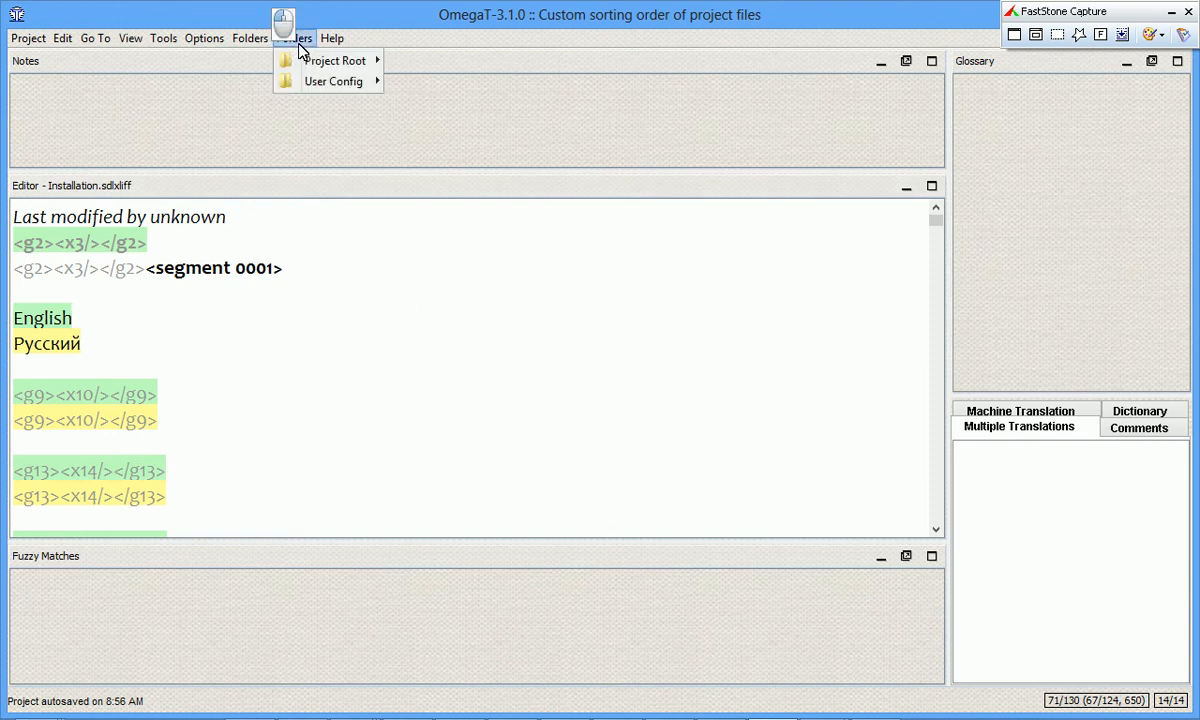
mouse_move(320, 60)
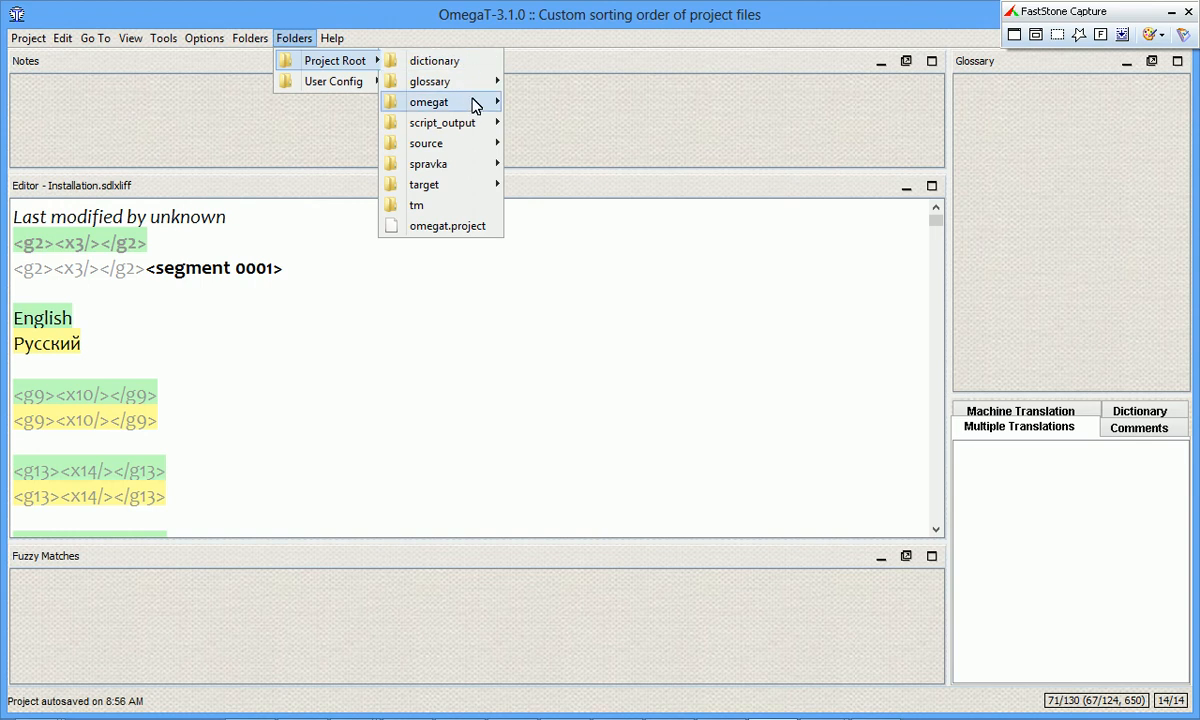
mouse_move(477, 102)
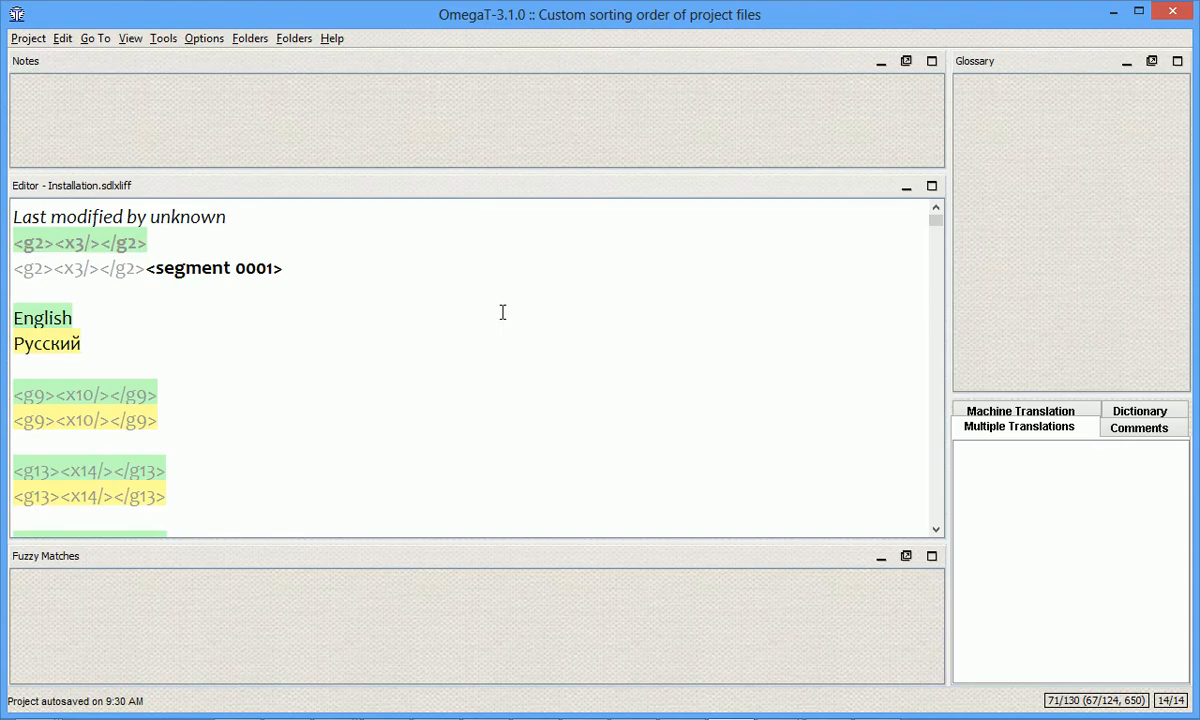
Generate the project statistics as an Excel sheet and select the #Files values in F4:F7.
left_click(163, 38)
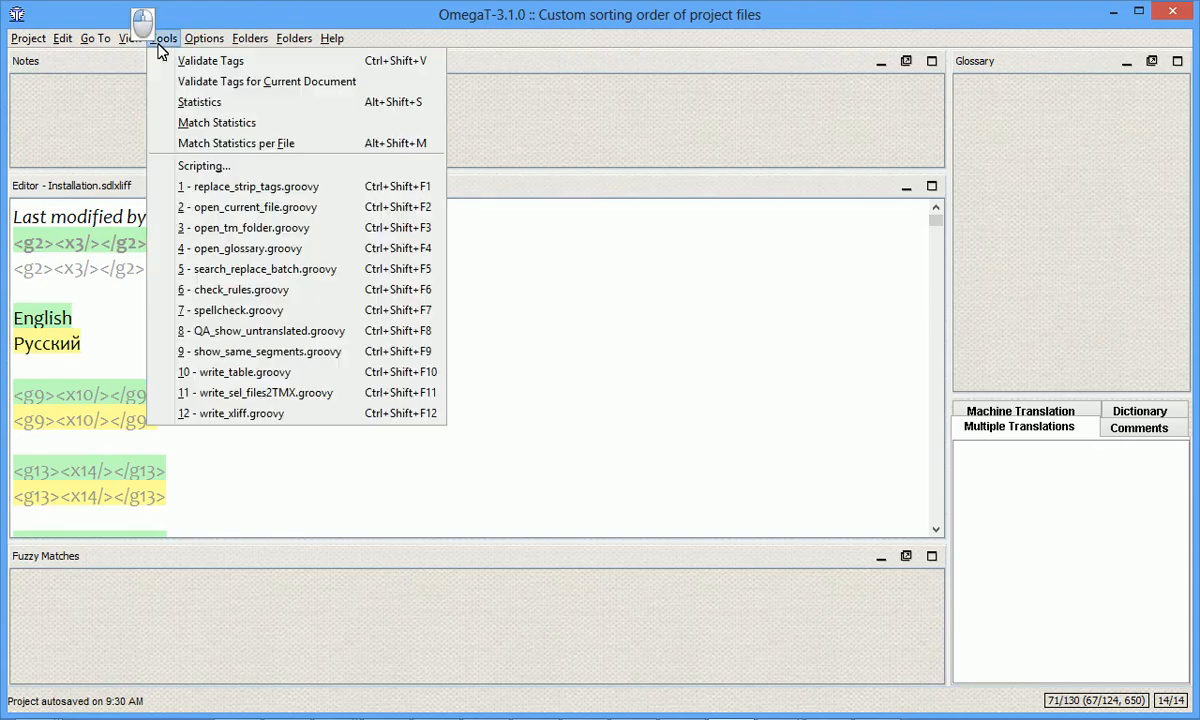
left_click(183, 102)
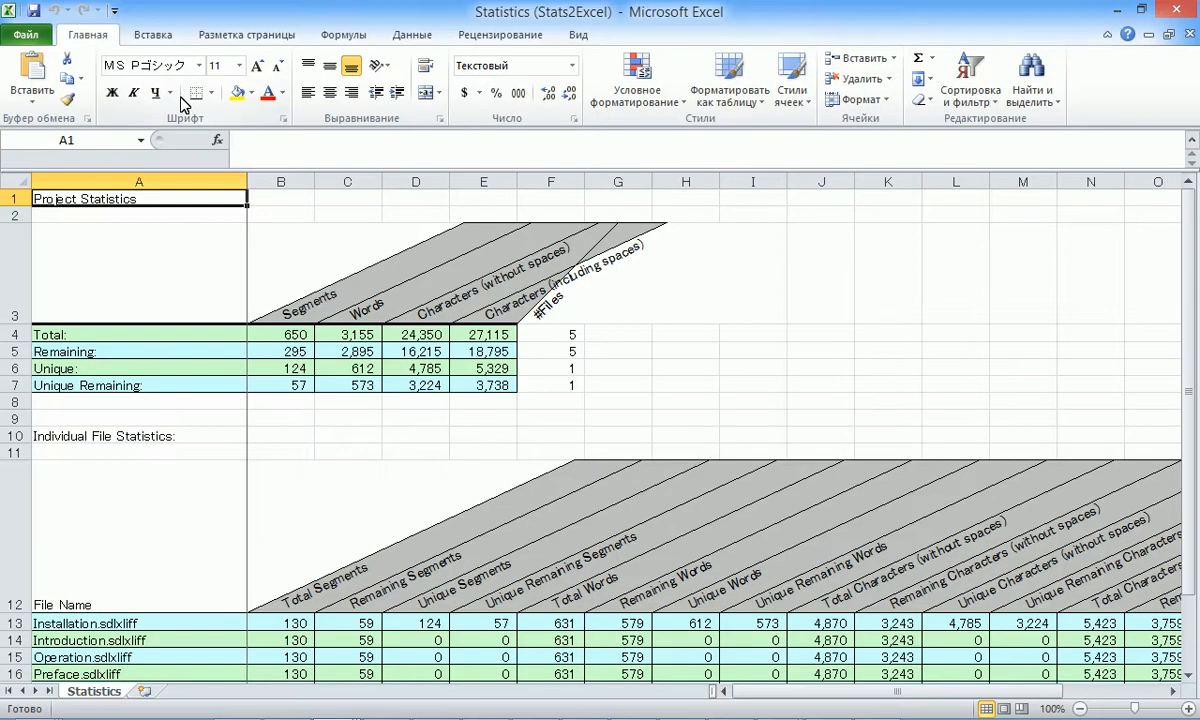
left_click(572, 334)
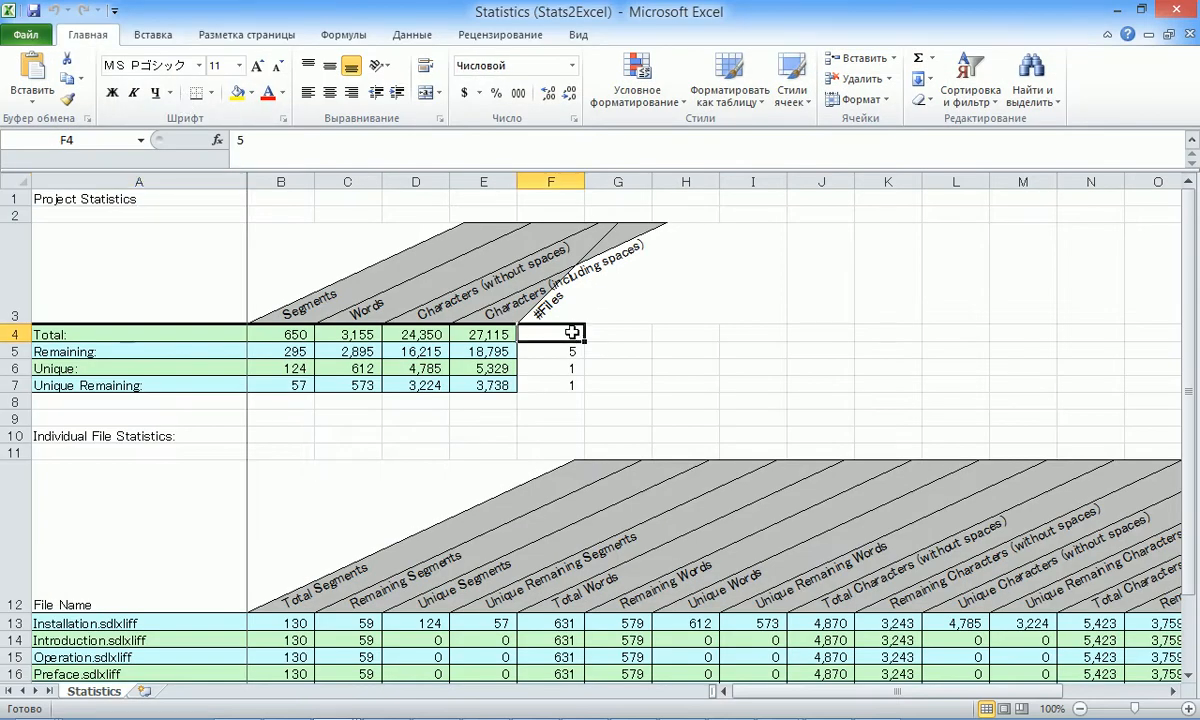
left_click_drag(572, 334, 560, 385)
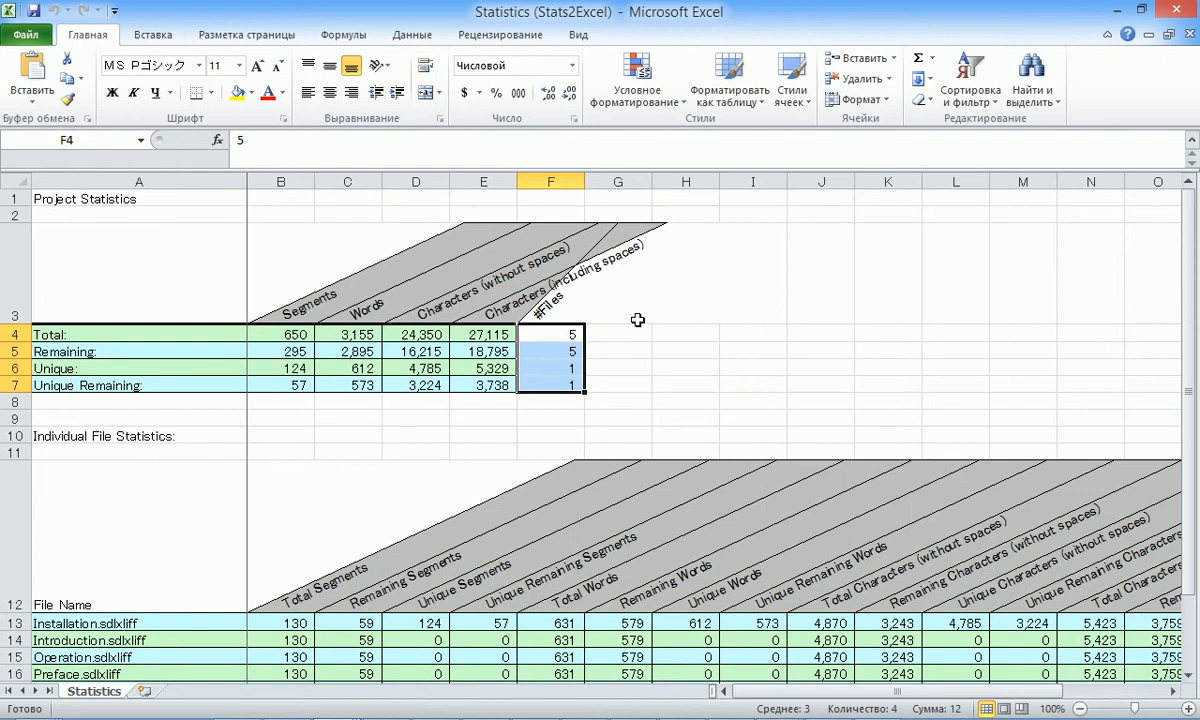
key("alt+Tab")
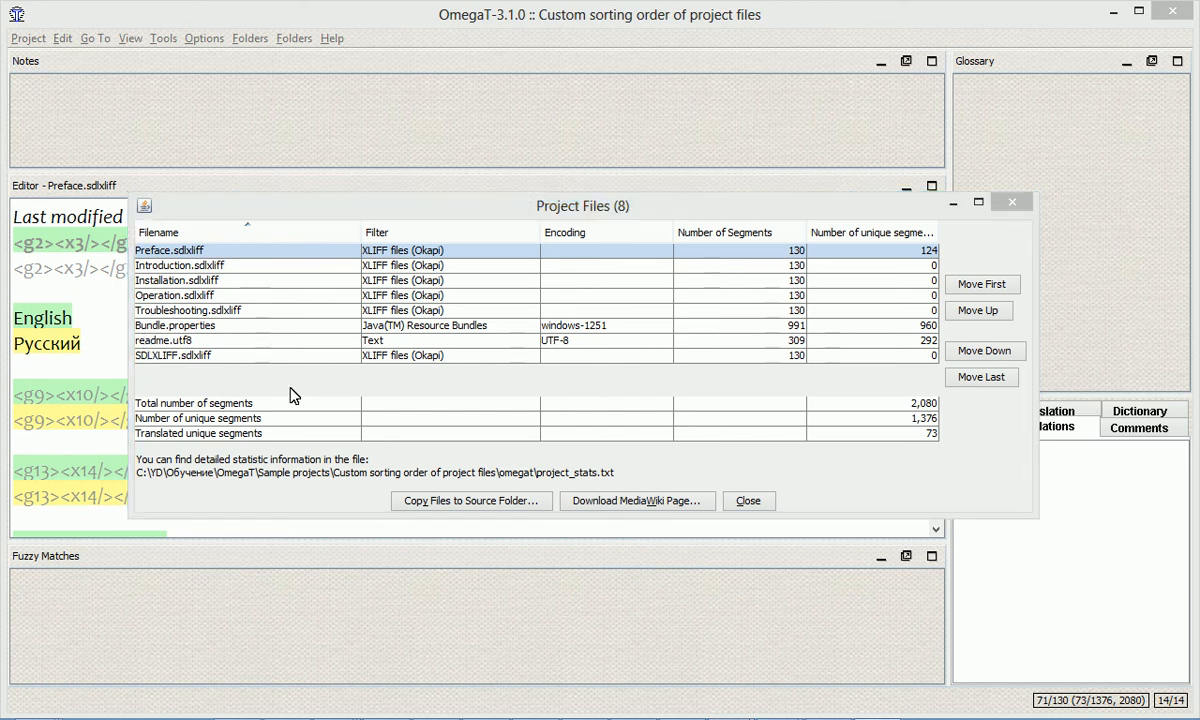
Close the project files list and regenerate the project statistics for the enlarged project.
key("Escape")
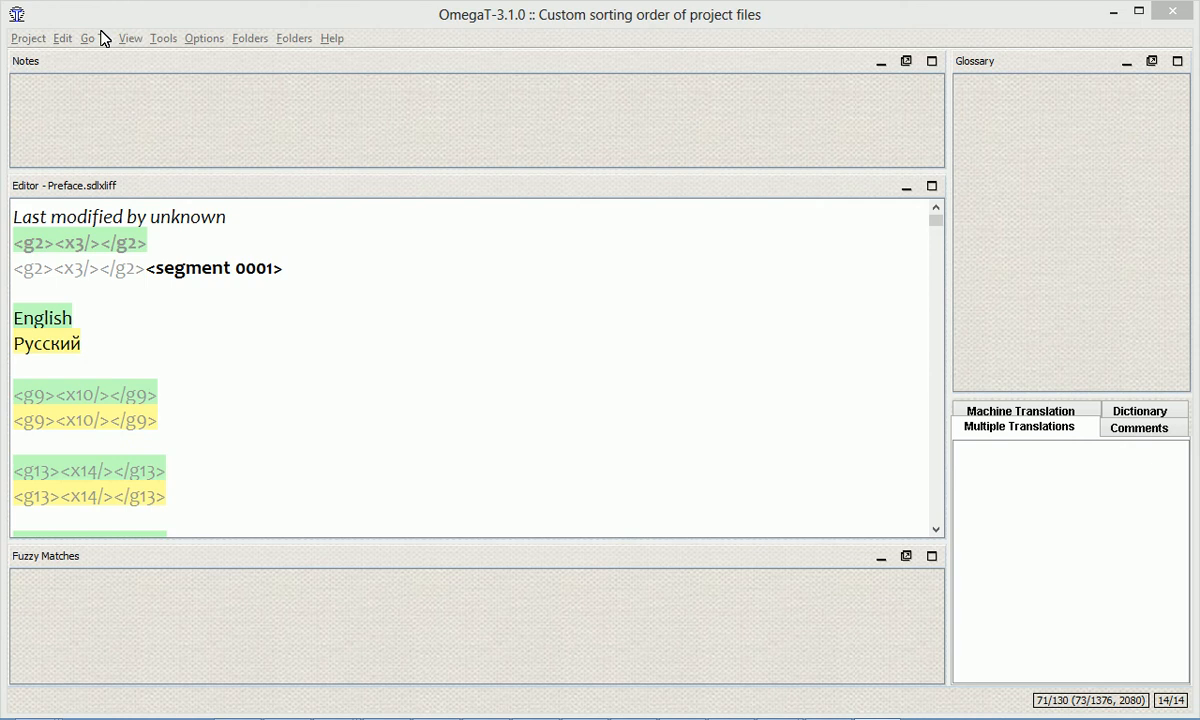
left_click(162, 40)
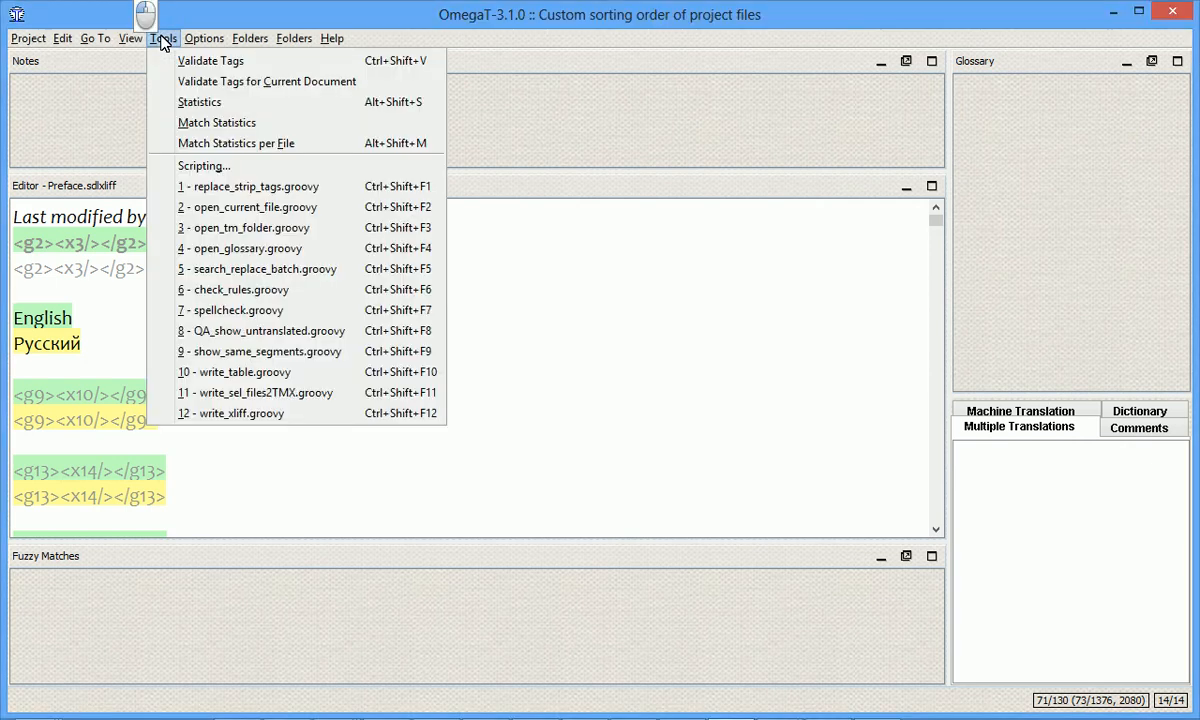
left_click(185, 102)
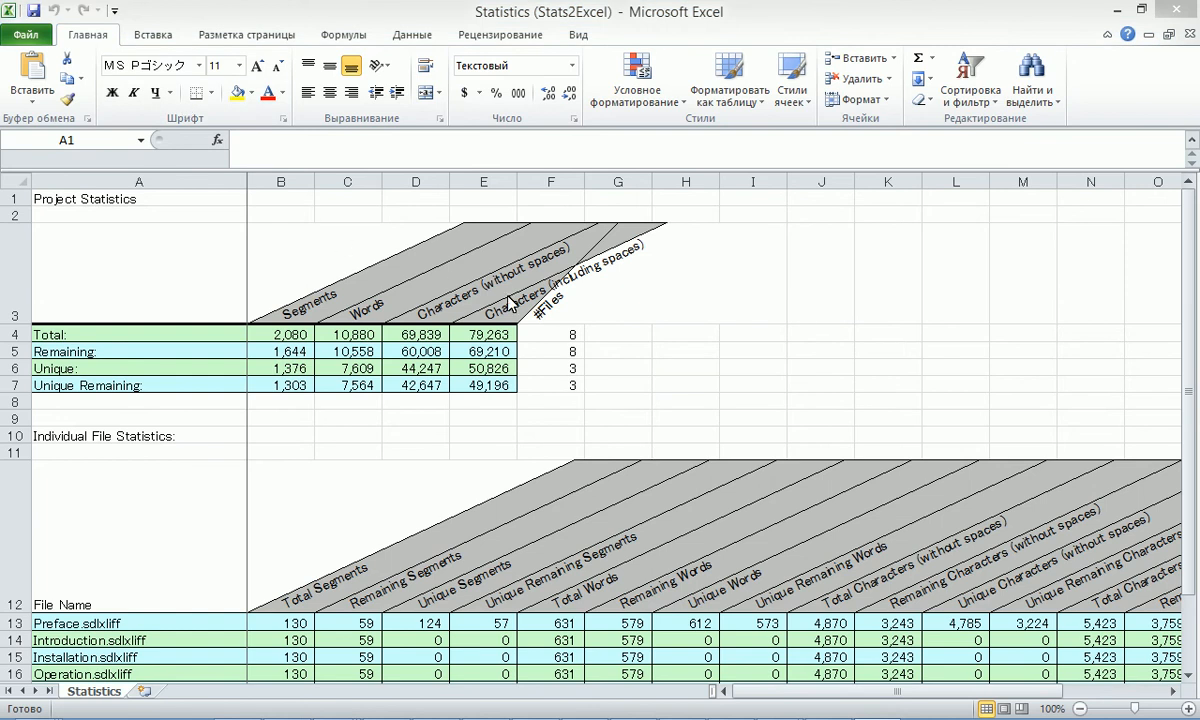
Examine the #Files values for the total, remaining, unique and unique remaining rows.
left_click(545, 315)
left_click(575, 334)
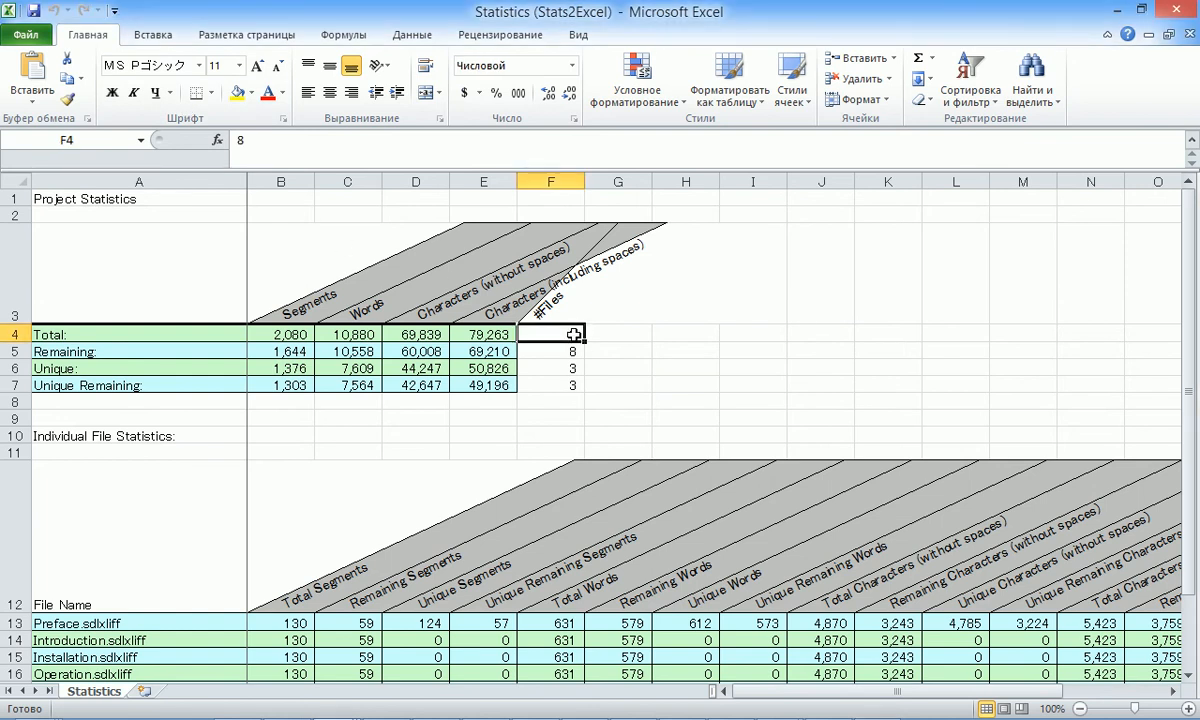
left_click(548, 352)
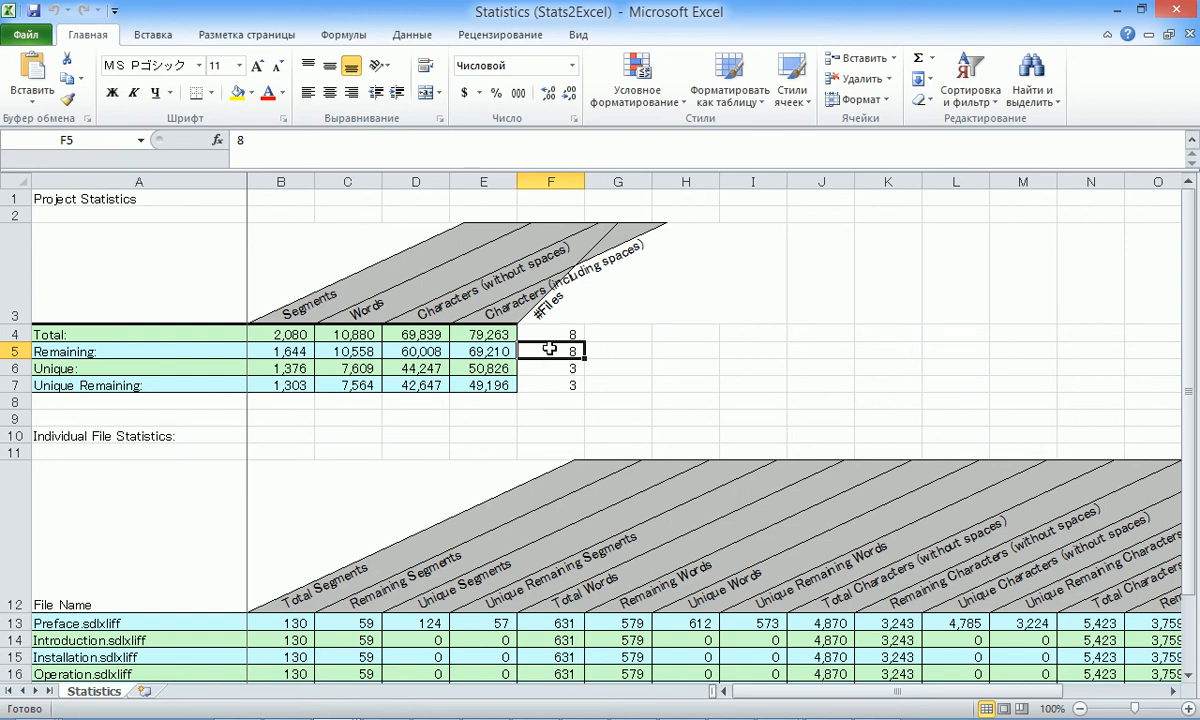
left_click(562, 367)
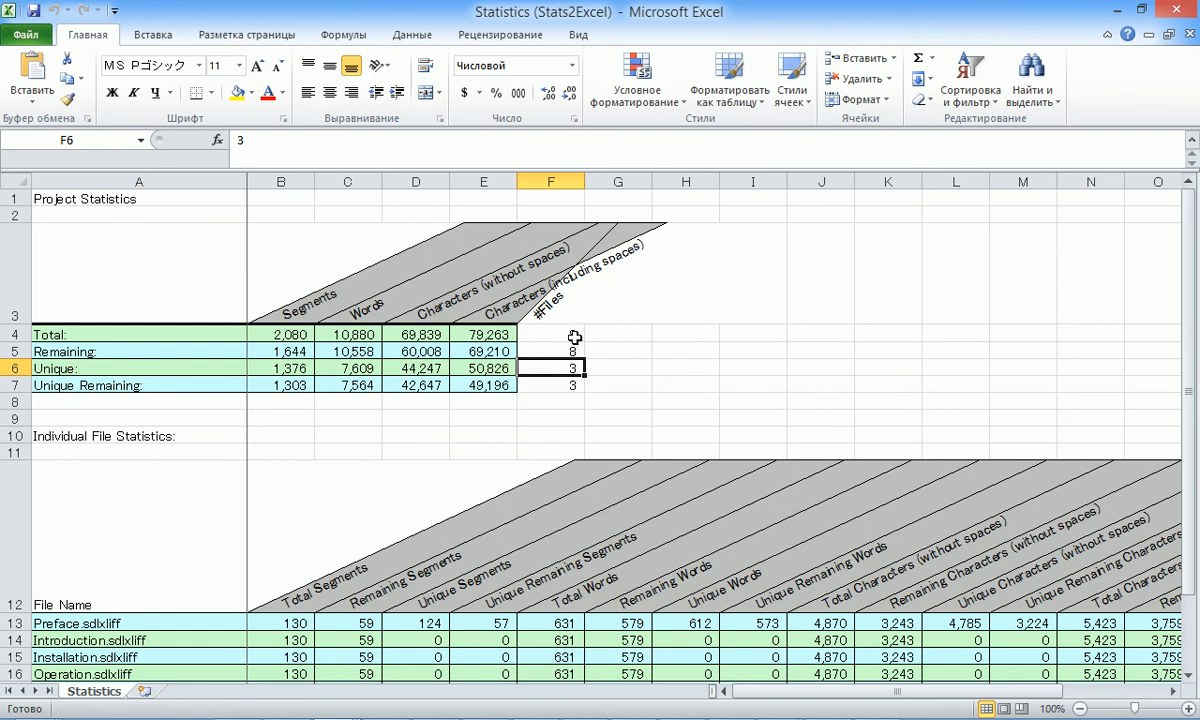
key("Down")
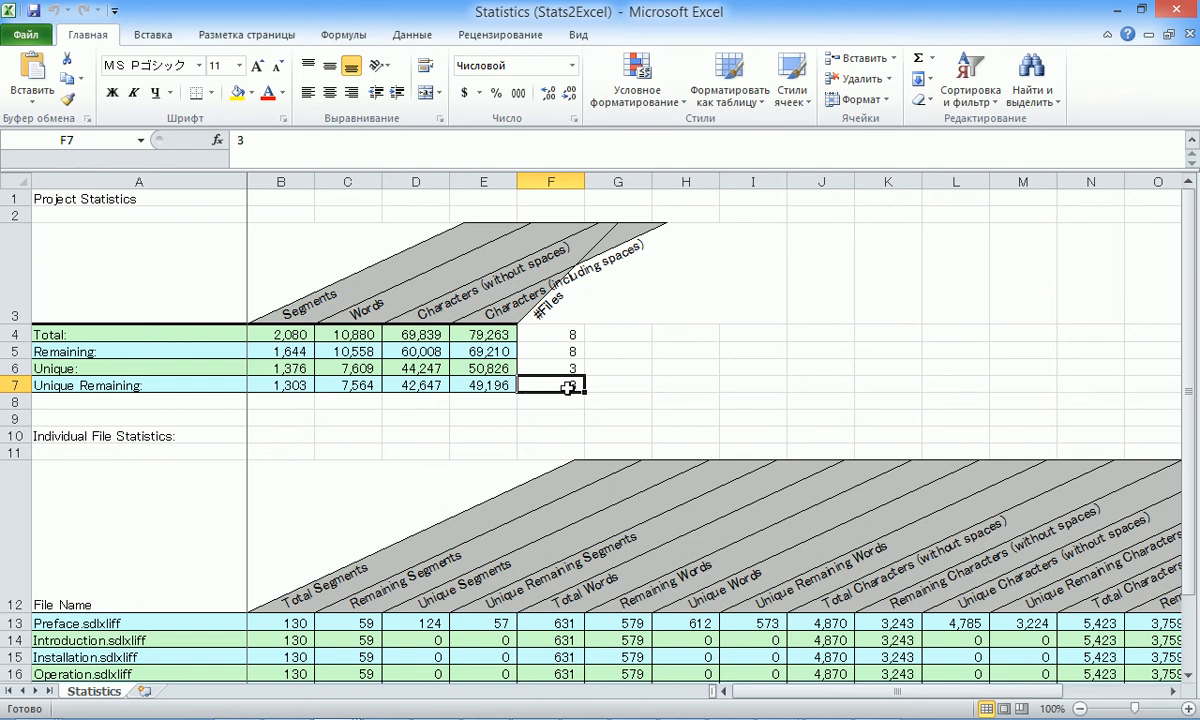
left_click(563, 370)
left_click(559, 384)
Switch to OmegaT 3.0.8_5 and highlight the writeable glossary's file name in the project properties.
key("alt+Tab")
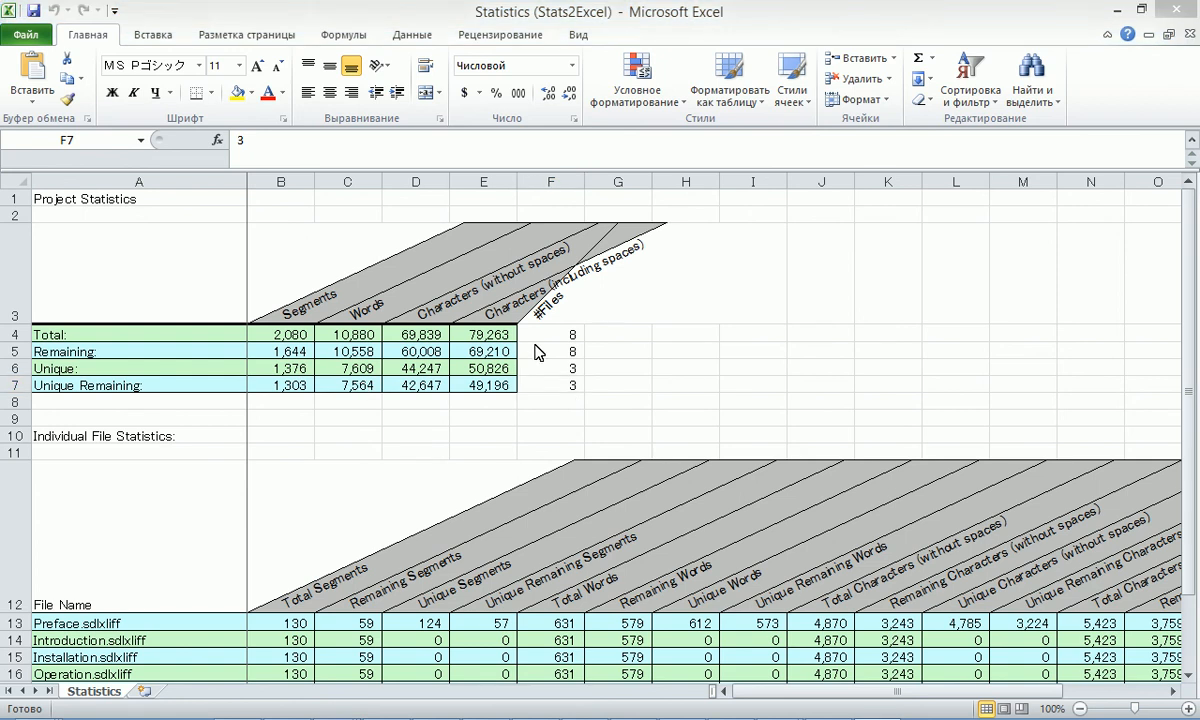
key("alt+Tab")
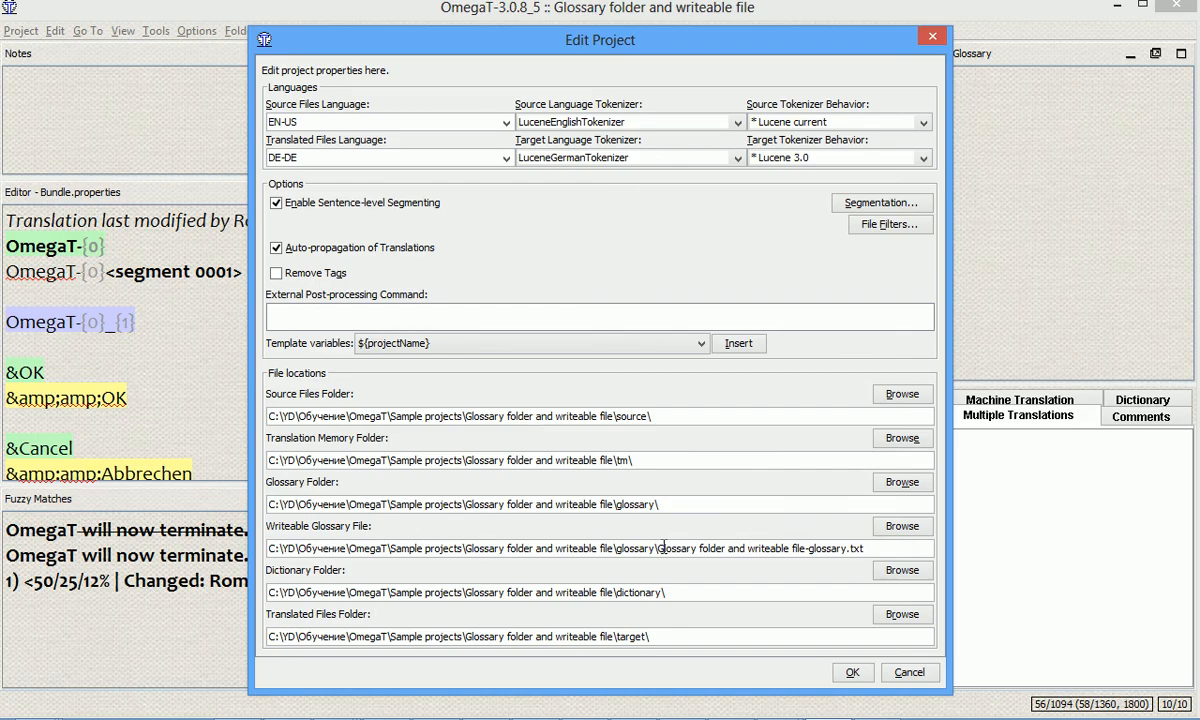
left_click_drag(658, 548, 868, 549)
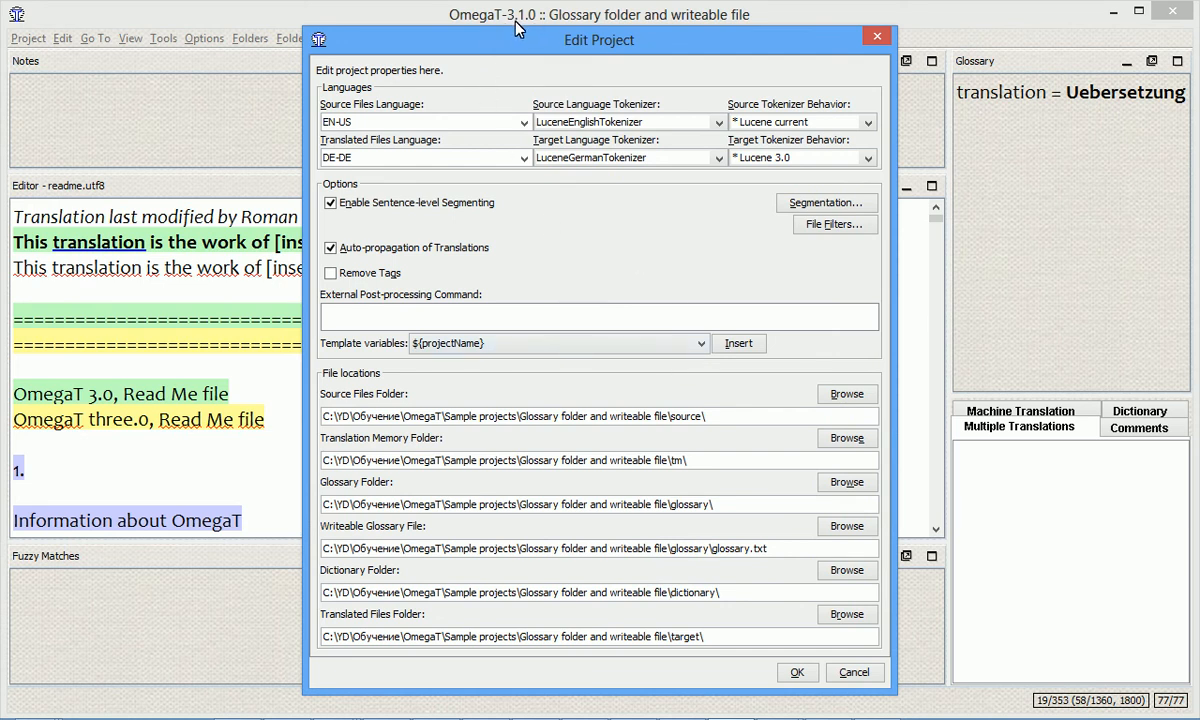
In the OmegaT 3.1.0 project properties, highlight the writeable glossary's file name and the project-specific part of the glossary folder path.
left_click_drag(768, 549, 714, 552)
key("End")
left_click_drag(522, 504, 720, 504)
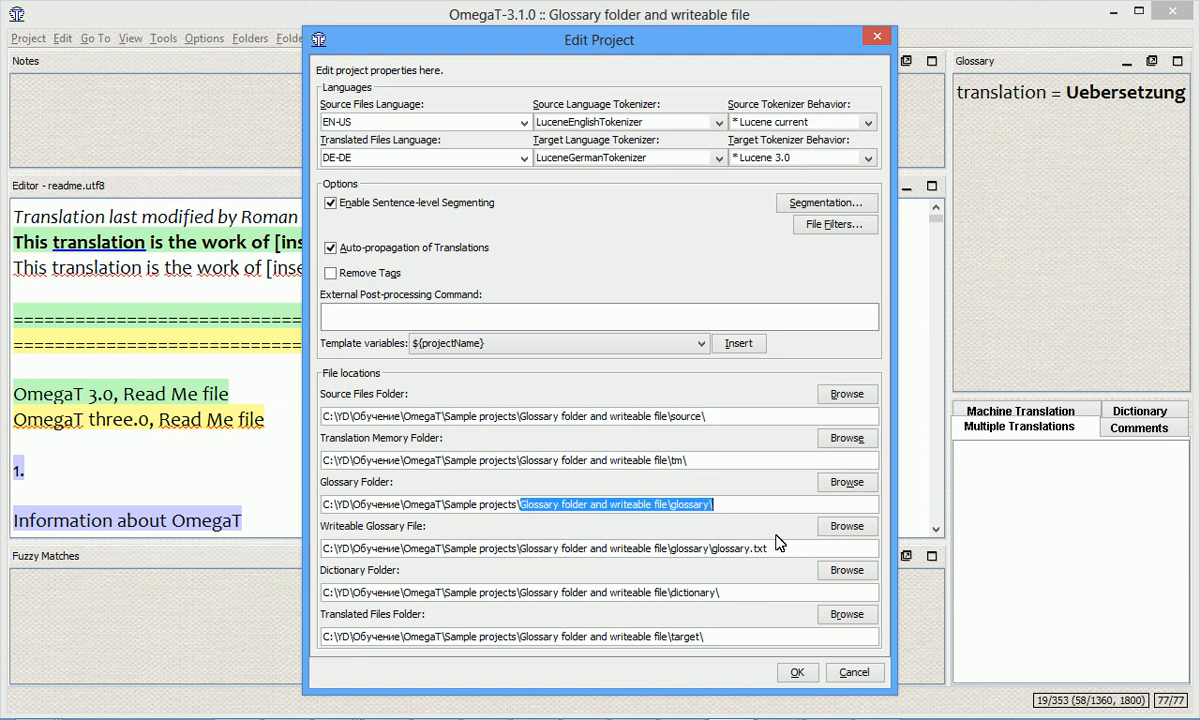
left_click(757, 505)
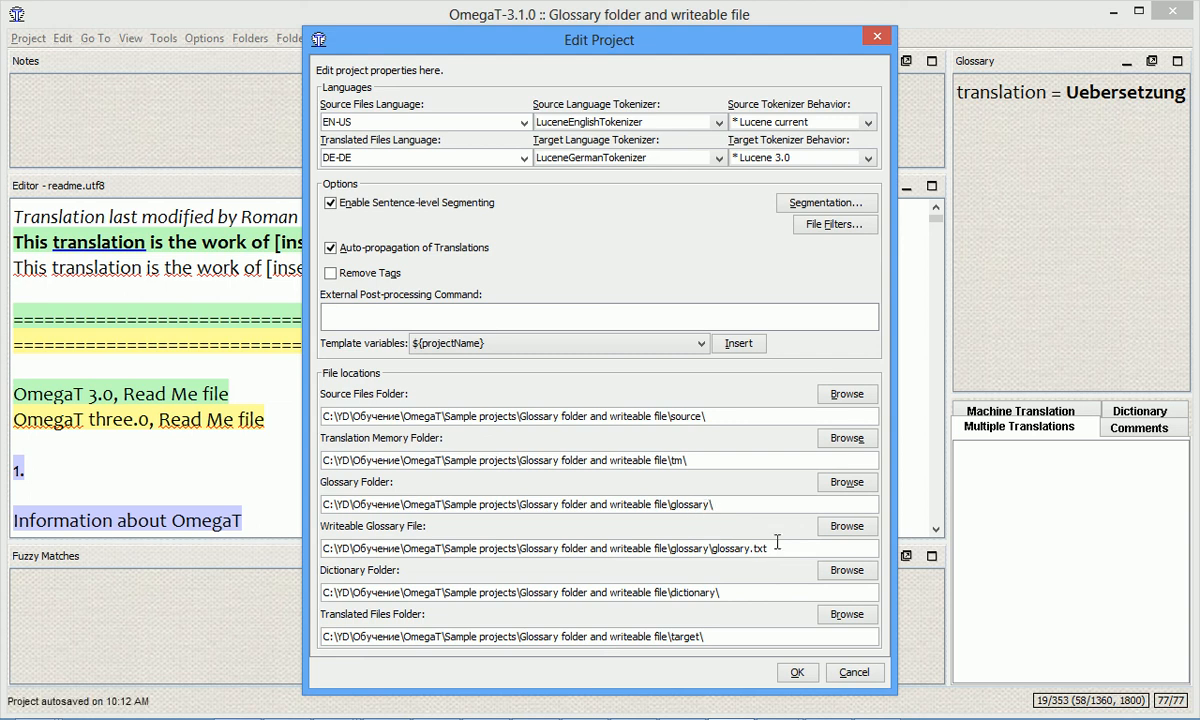
Set the glossary folder to the glossary folder directly inside Sample projects.
left_click(832, 486)
key("BackSpace")
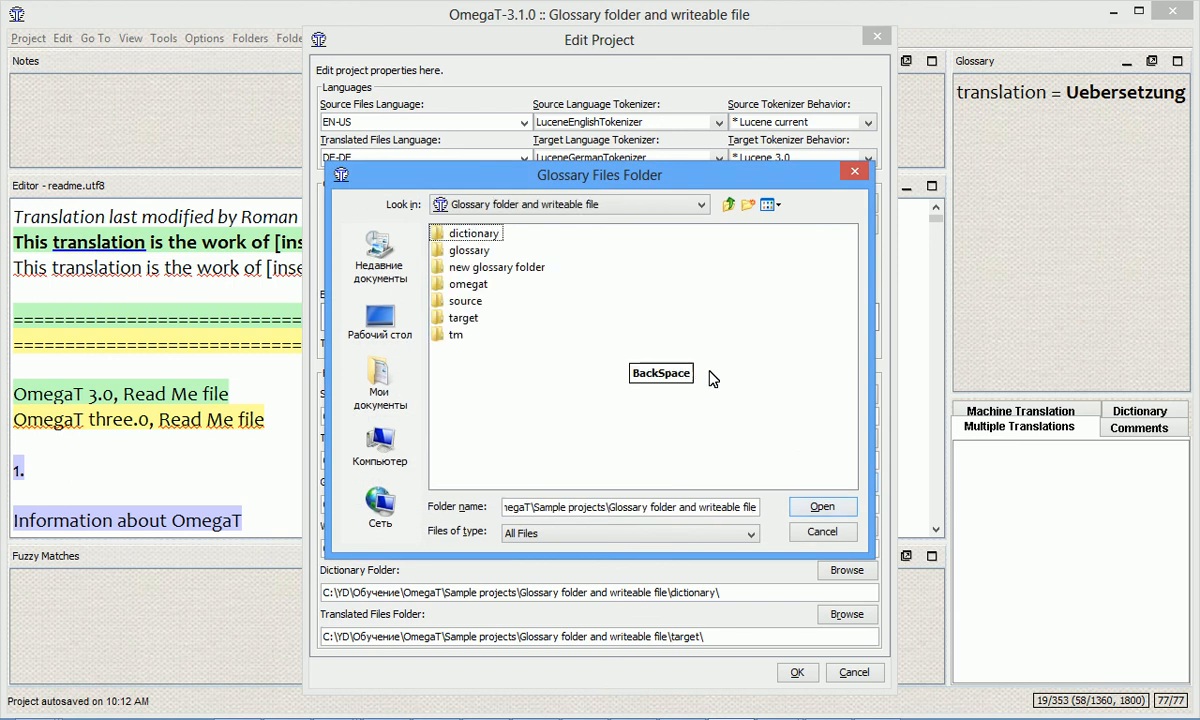
key("BackSpace")
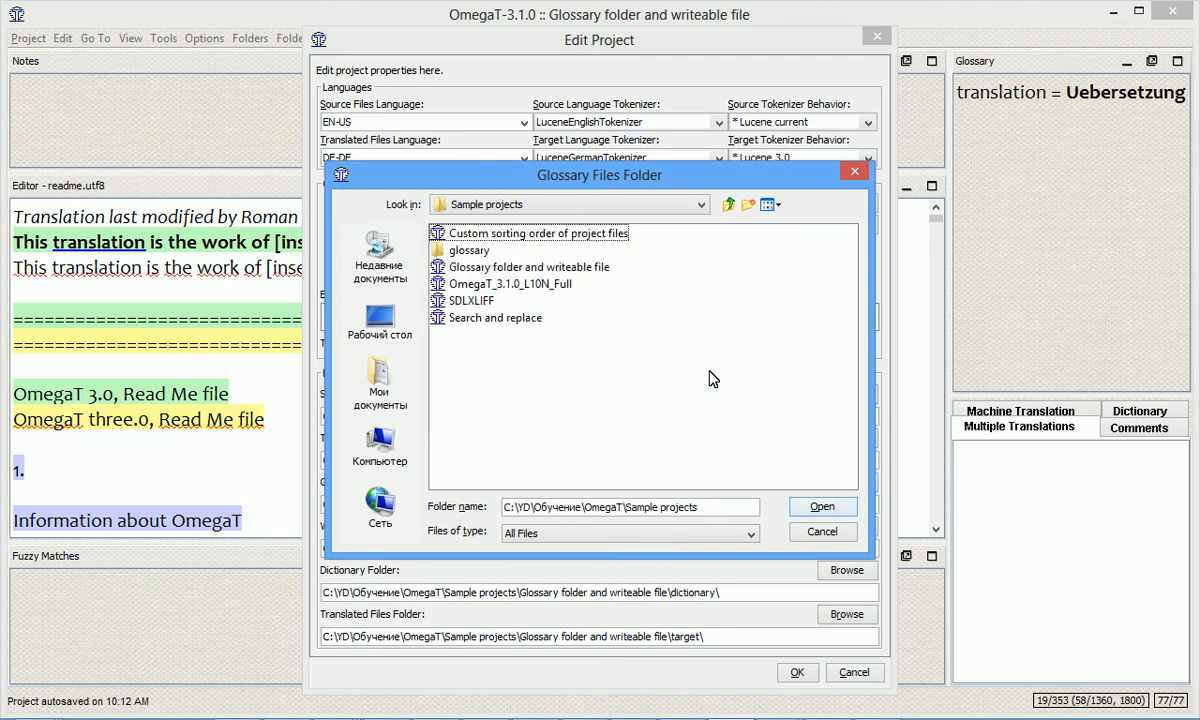
double_click(477, 252)
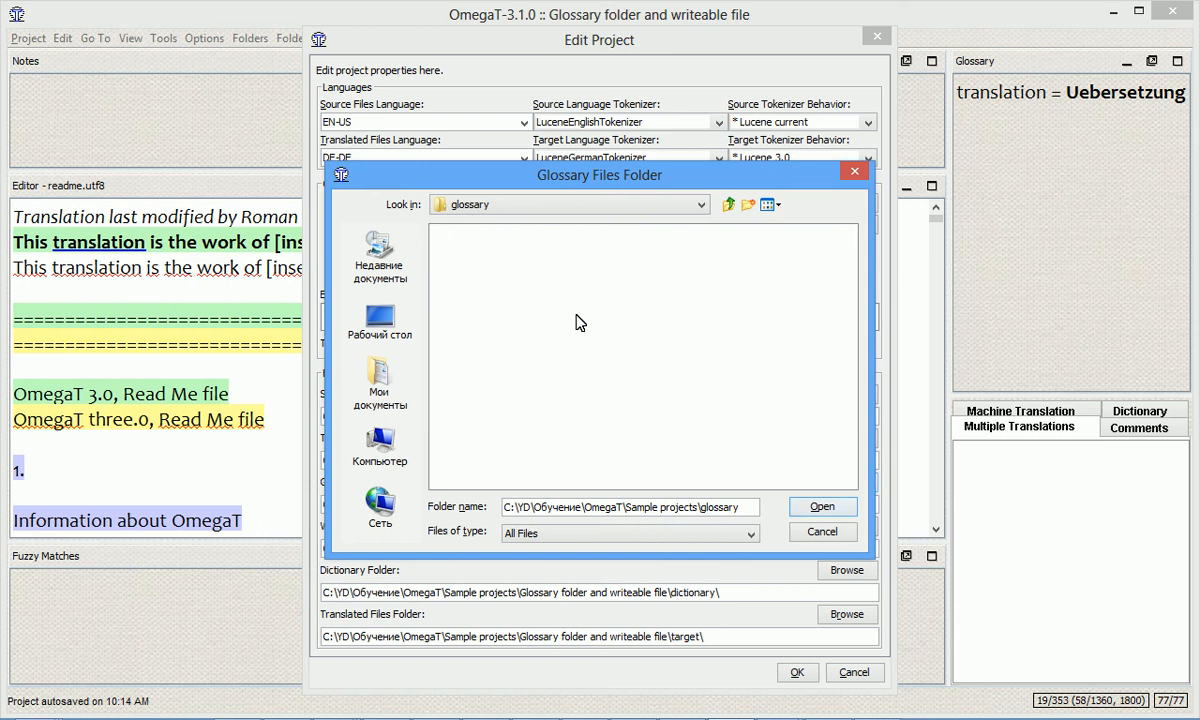
left_click(822, 507)
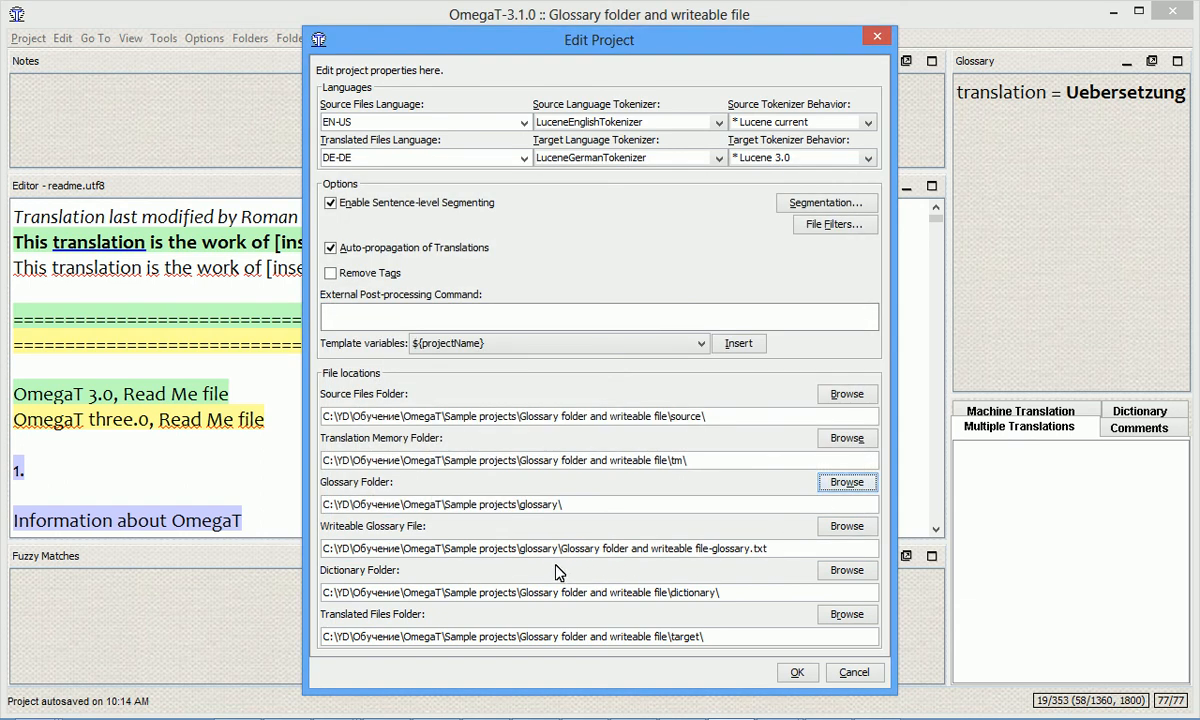
Compare the writeable glossary's file name with the glossary folder path by highlighting each in the project properties.
left_click_drag(770, 549, 562, 555)
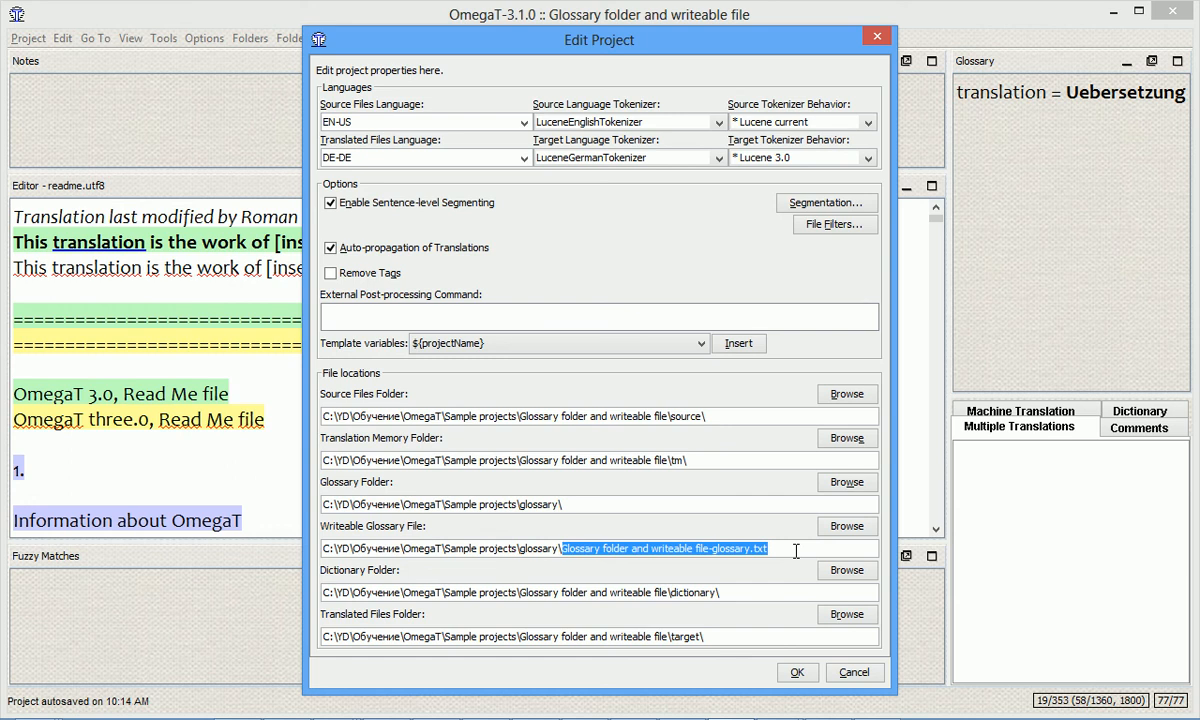
left_click_drag(587, 504, 290, 470)
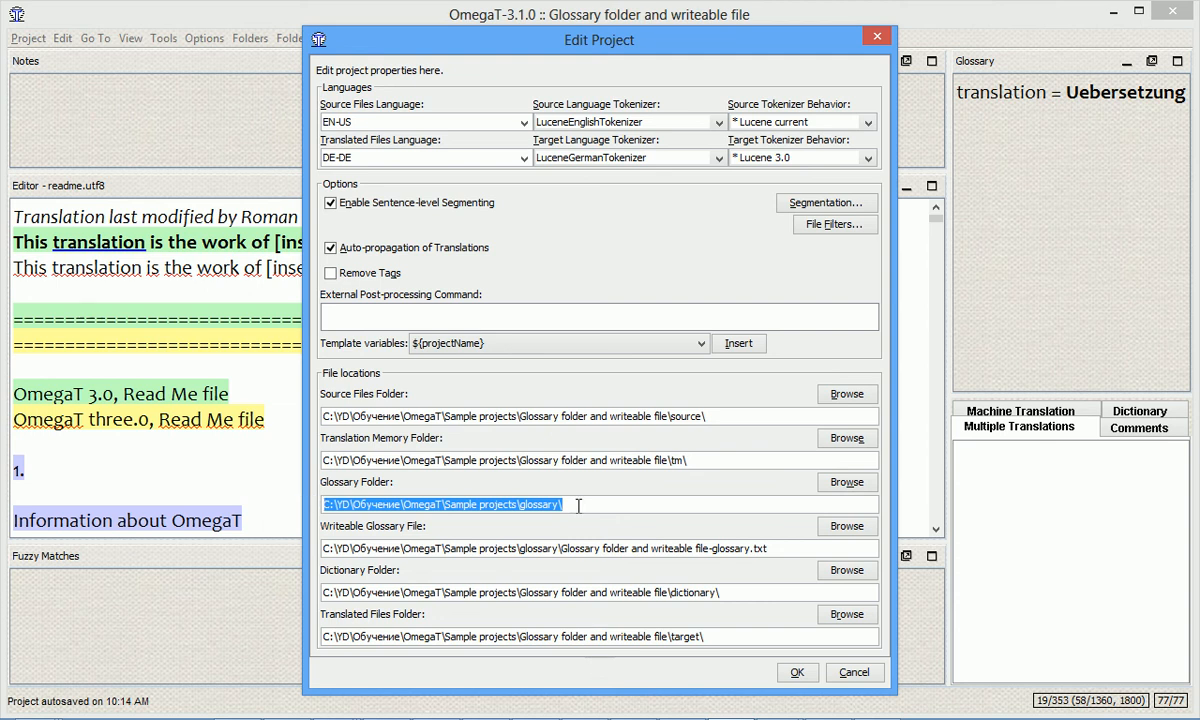
left_click(561, 548)
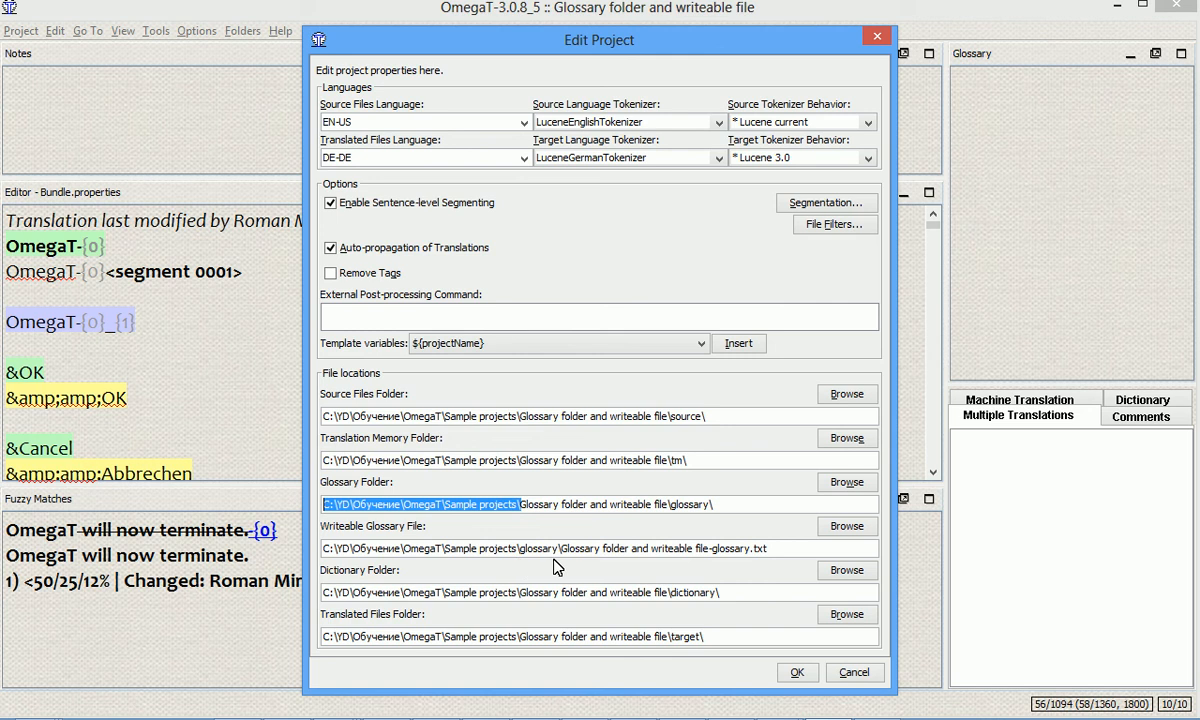
In OmegaT 3.0.8_5, highlight the writeable glossary's folder path and try to save the project properties.
left_click_drag(564, 553, 323, 550)
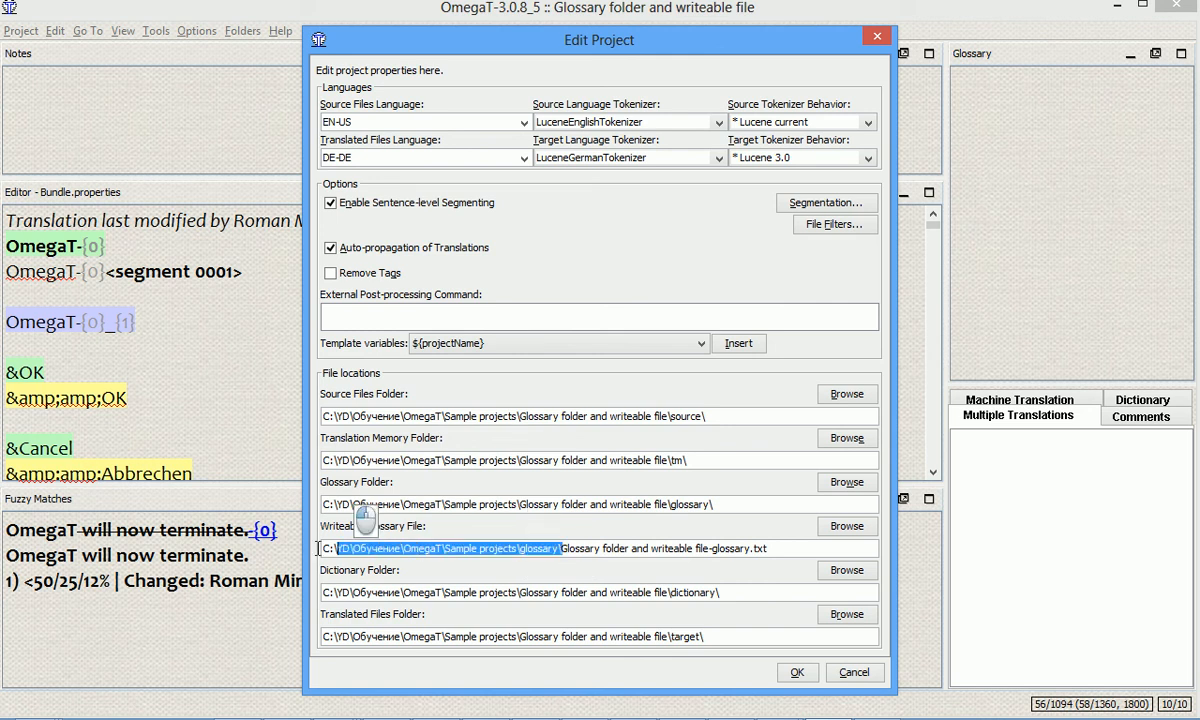
left_click(797, 672)
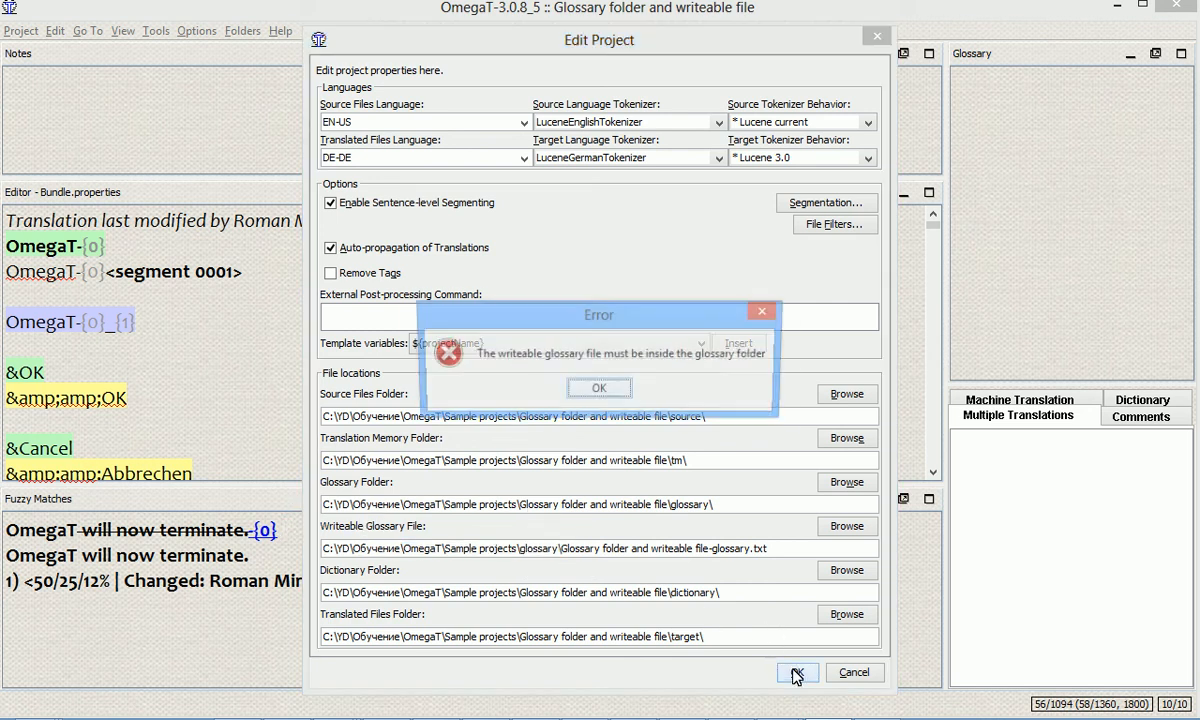